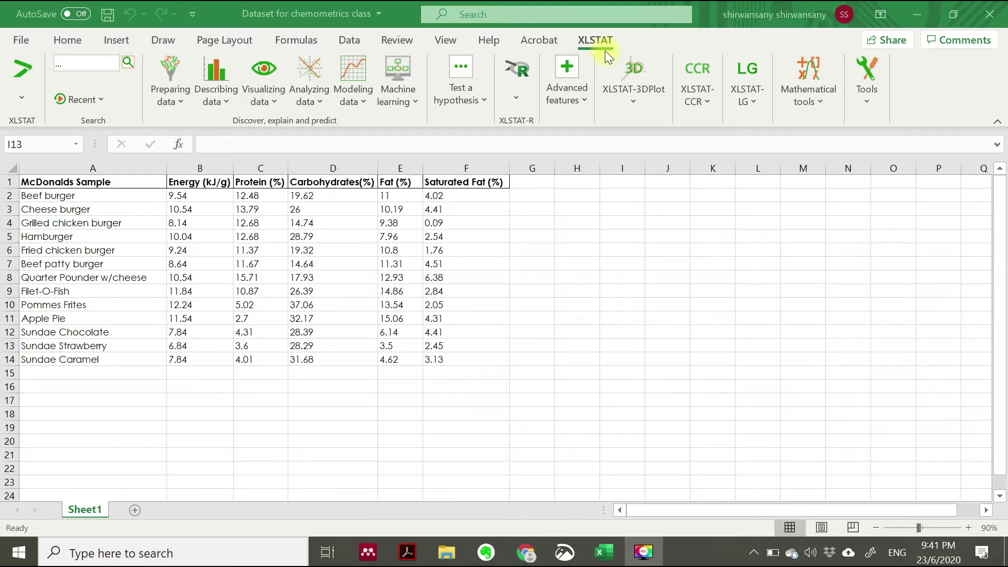
pyautogui.click(181, 102)
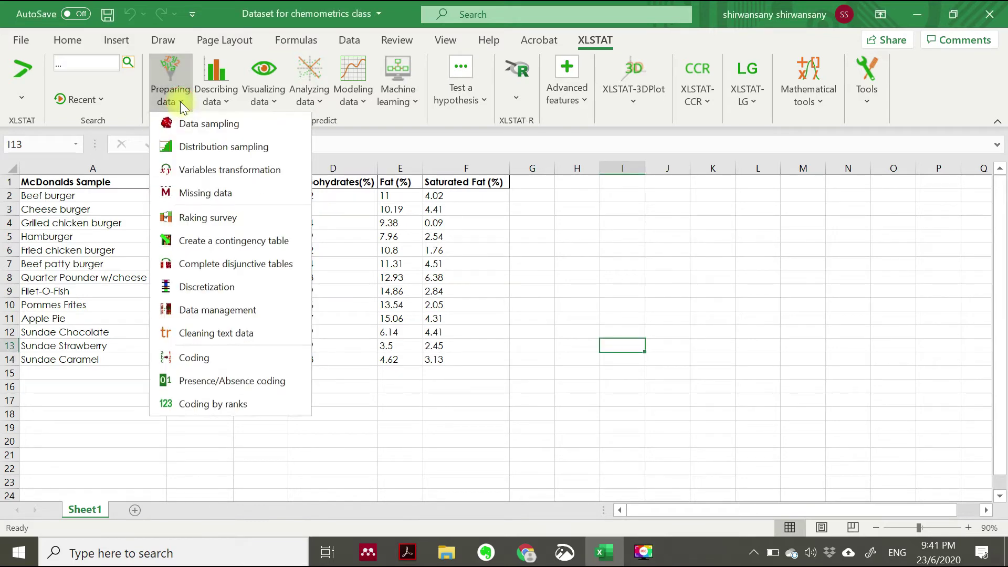
pyautogui.click(224, 102)
pyautogui.click(261, 103)
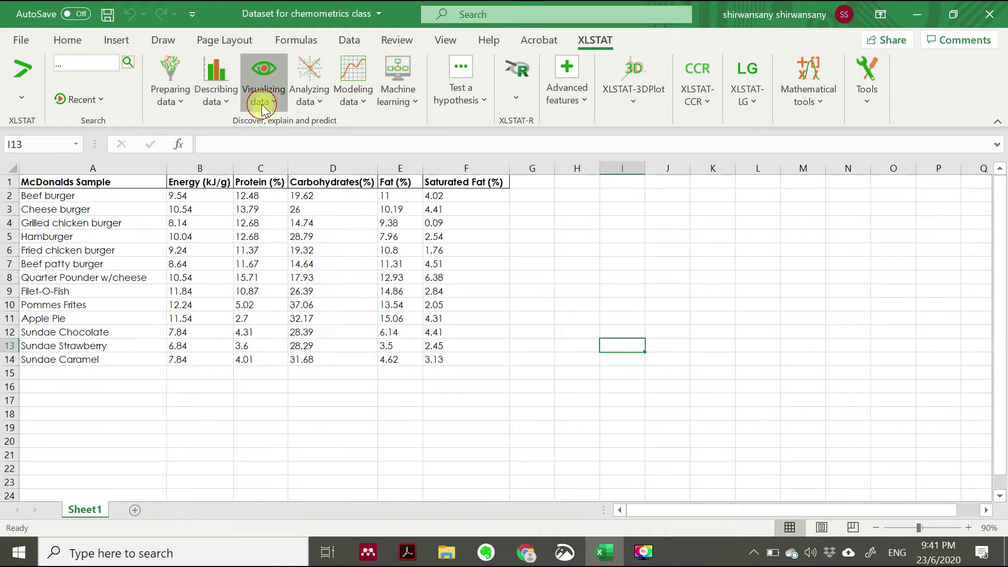
pyautogui.click(308, 108)
pyautogui.click(351, 108)
pyautogui.click(352, 109)
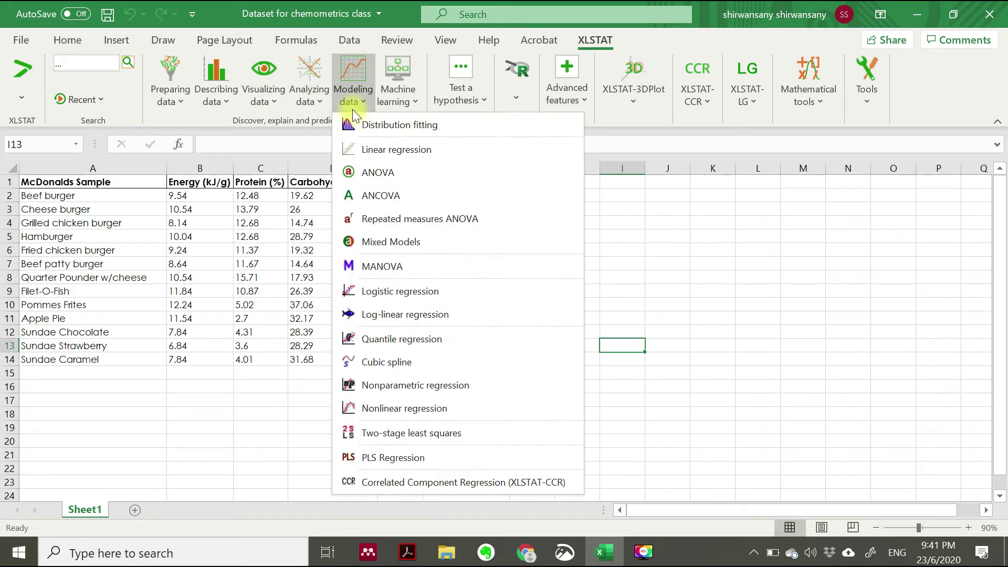
pyautogui.click(754, 244)
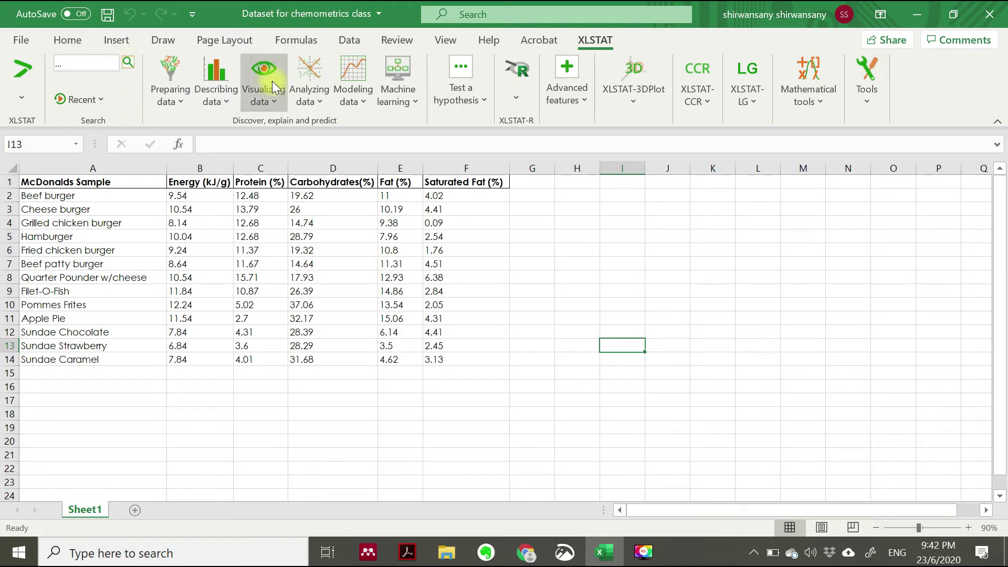
pyautogui.click(310, 99)
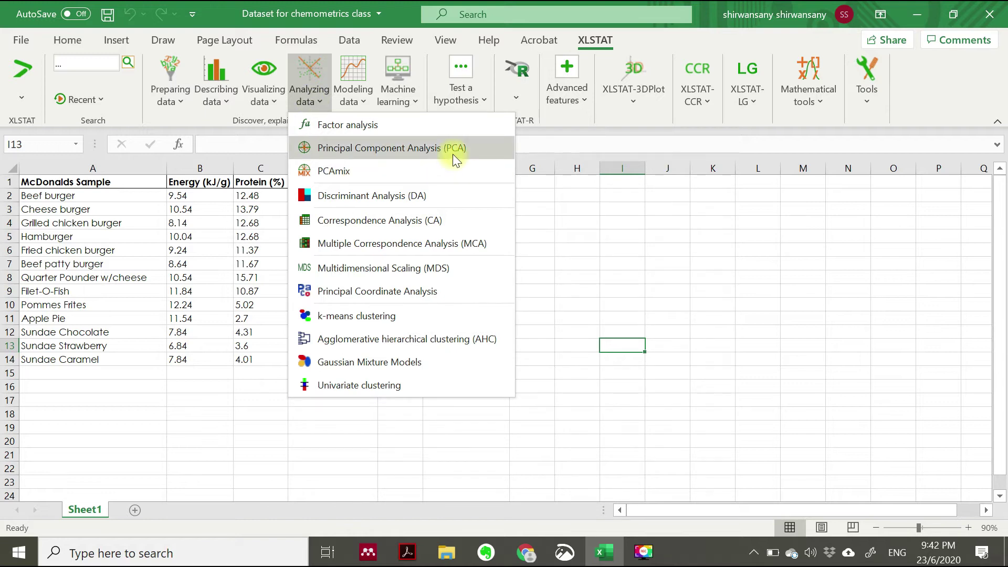
pyautogui.click(686, 272)
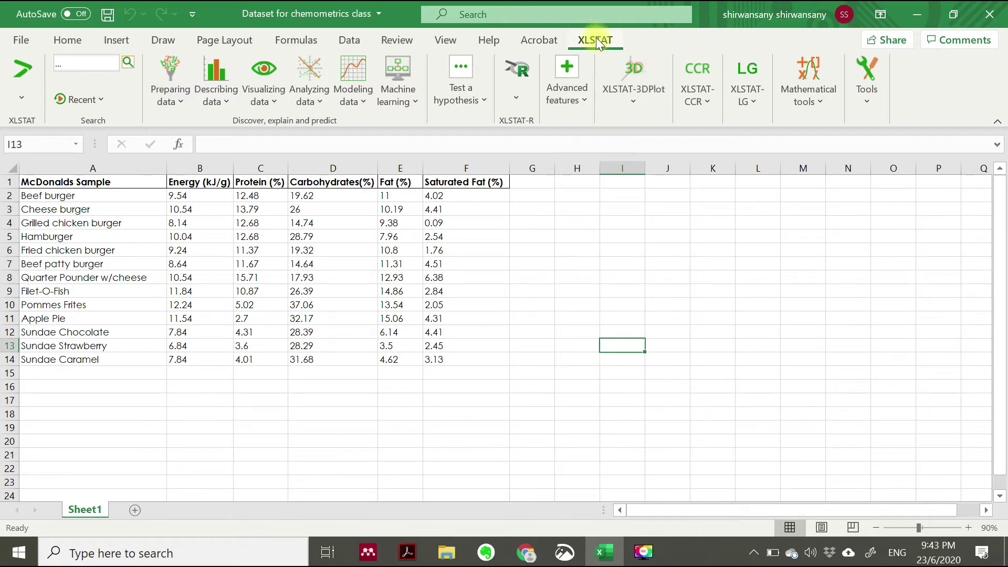
# Start an XLSTAT Principal Component Analysis with B1:F14 as the data table.
pyautogui.click(310, 103)
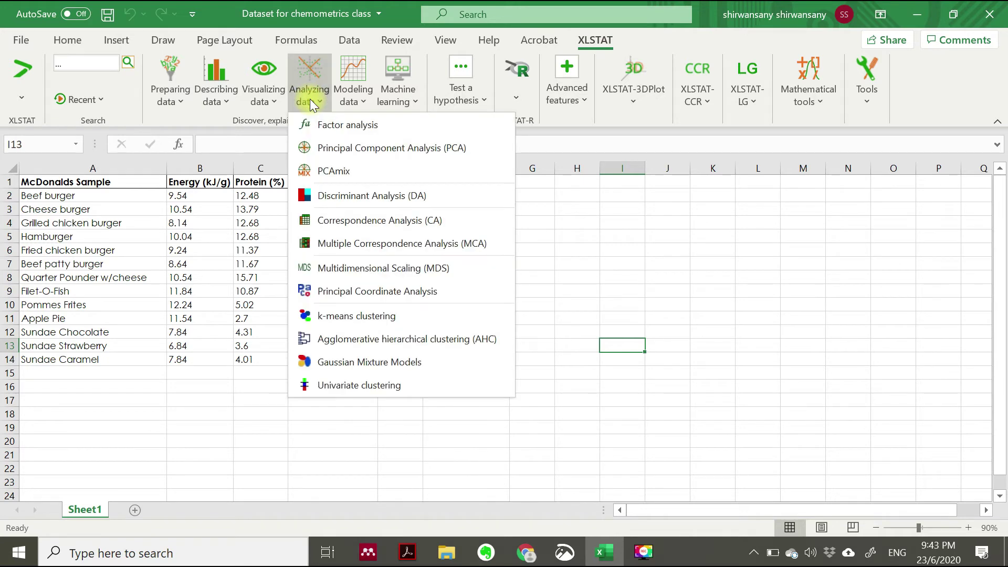
pyautogui.click(374, 152)
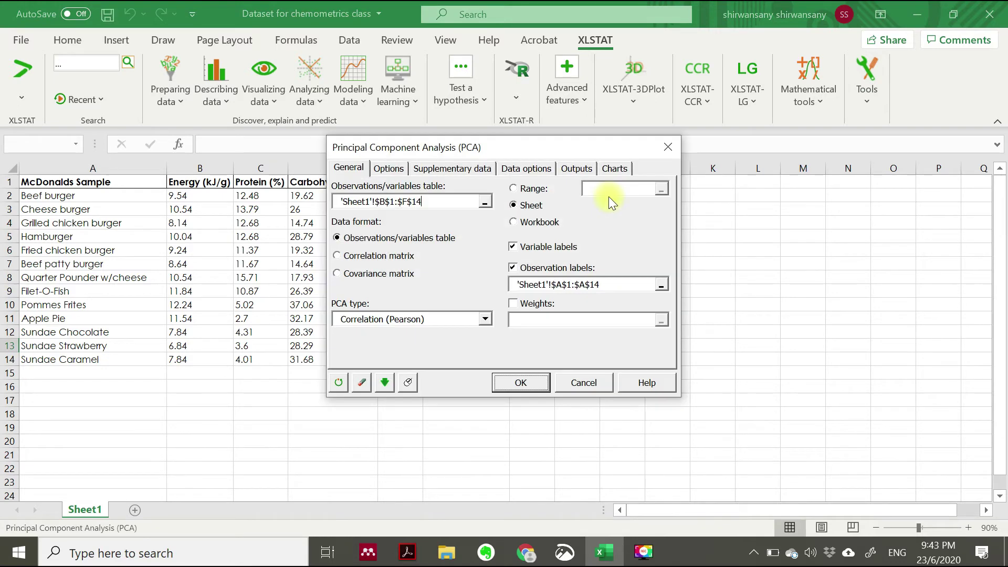
pyautogui.moveTo(486, 147); pyautogui.dragTo(747, 120)
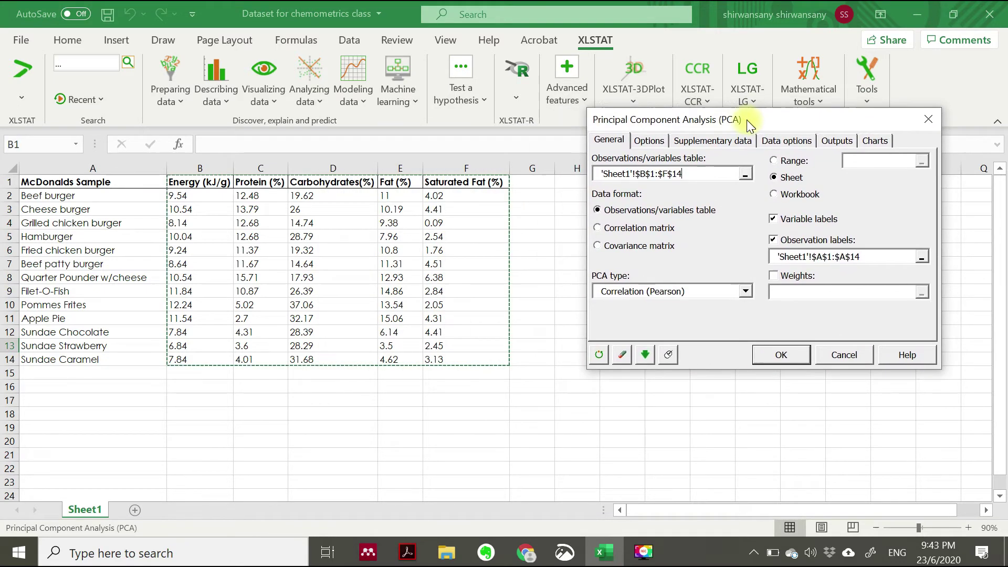
pyautogui.click(744, 176)
pyautogui.moveTo(188, 183); pyautogui.dragTo(464, 358)
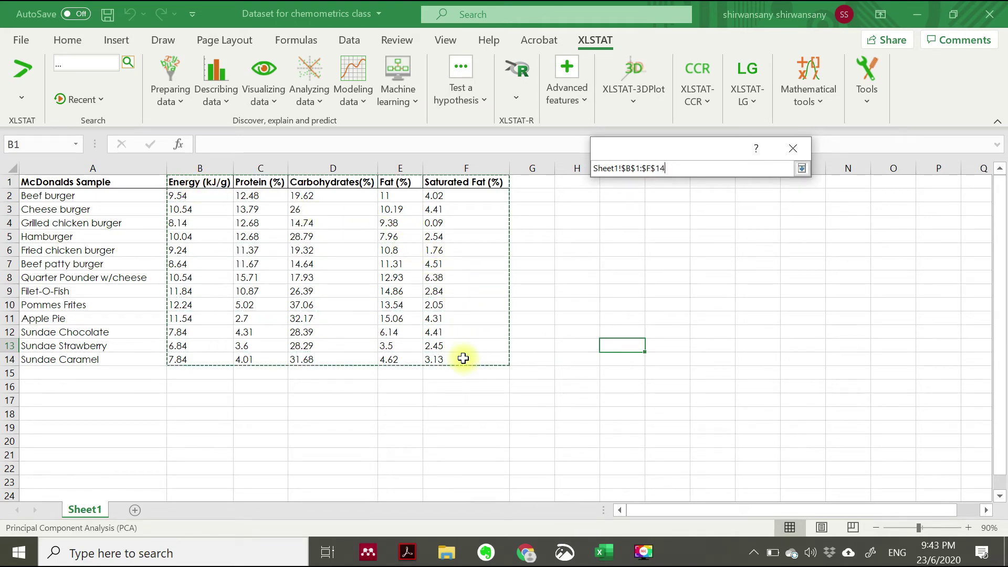
pyautogui.click(803, 169)
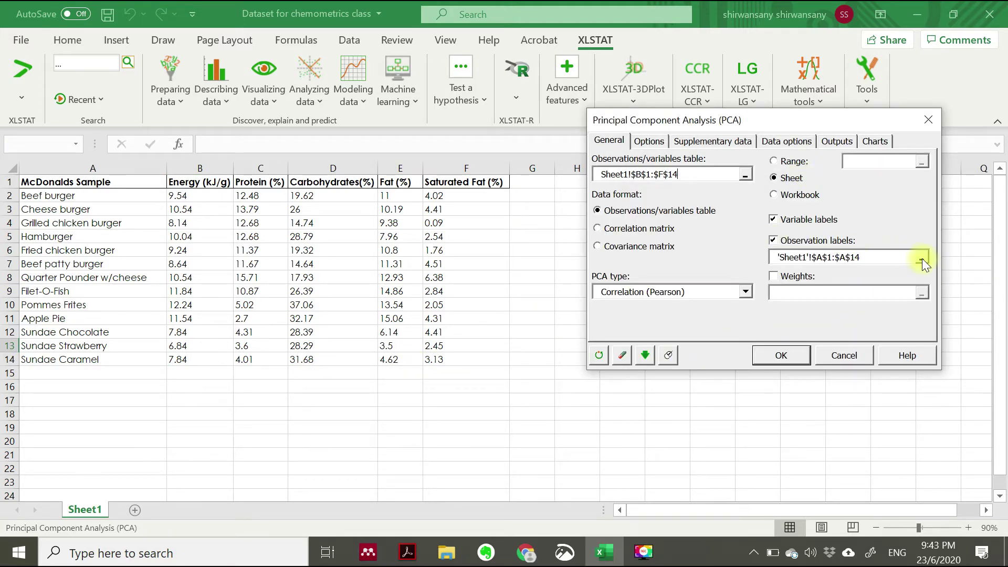
# Set the observation labels to A1:A14 and choose Correlation (Pearson) as the PCA type.
pyautogui.click(921, 260)
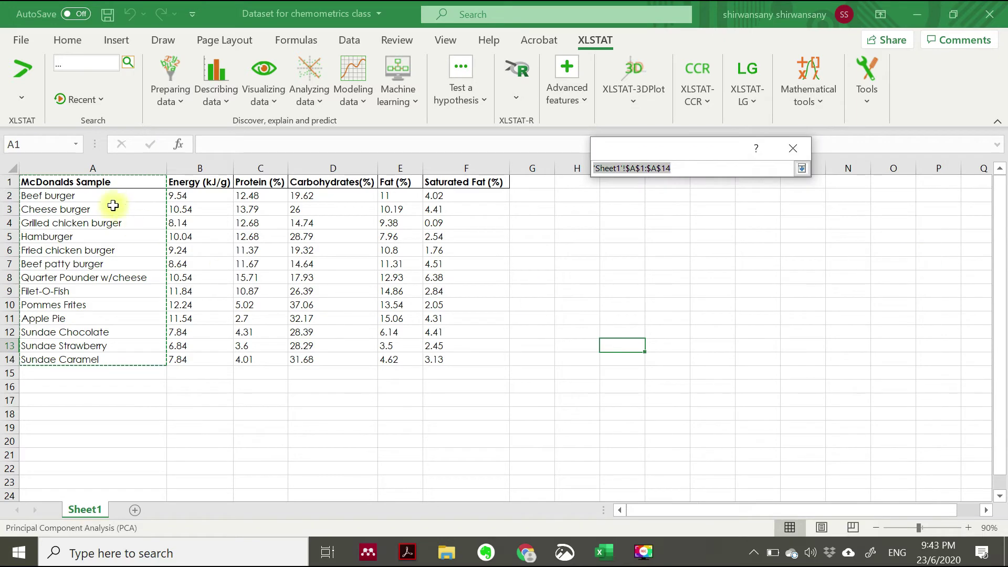
pyautogui.moveTo(107, 181); pyautogui.dragTo(103, 362)
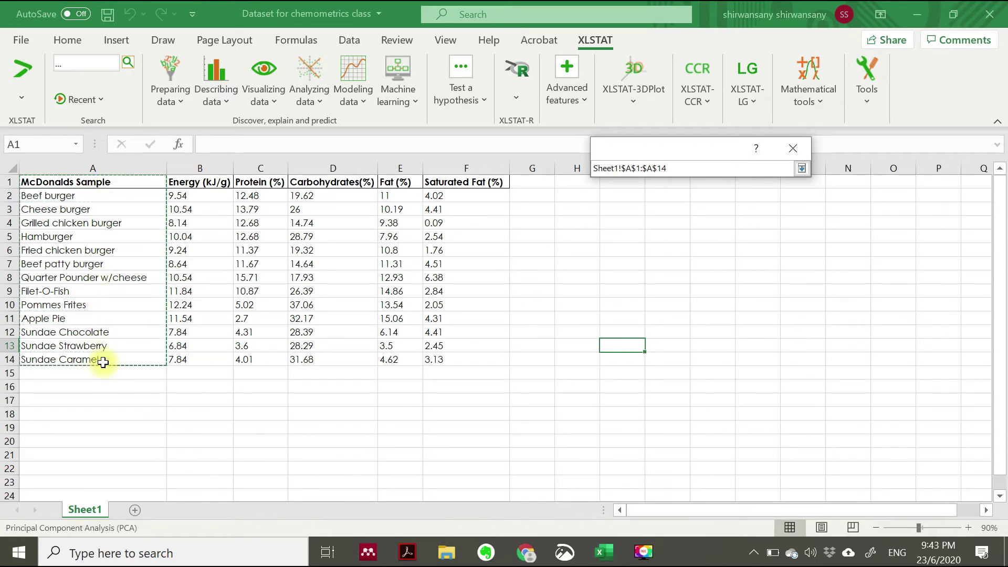
pyautogui.click(803, 169)
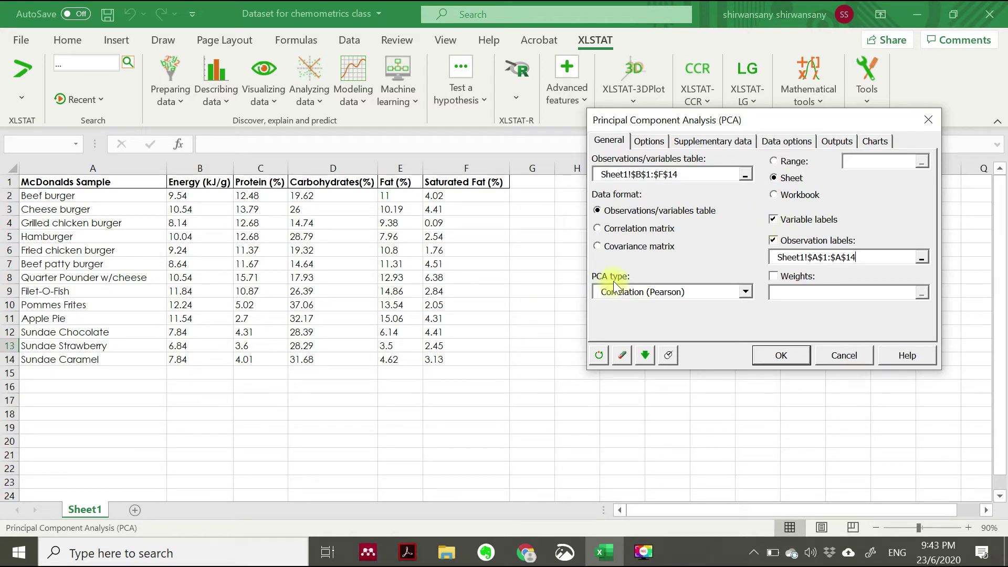
pyautogui.click(746, 292)
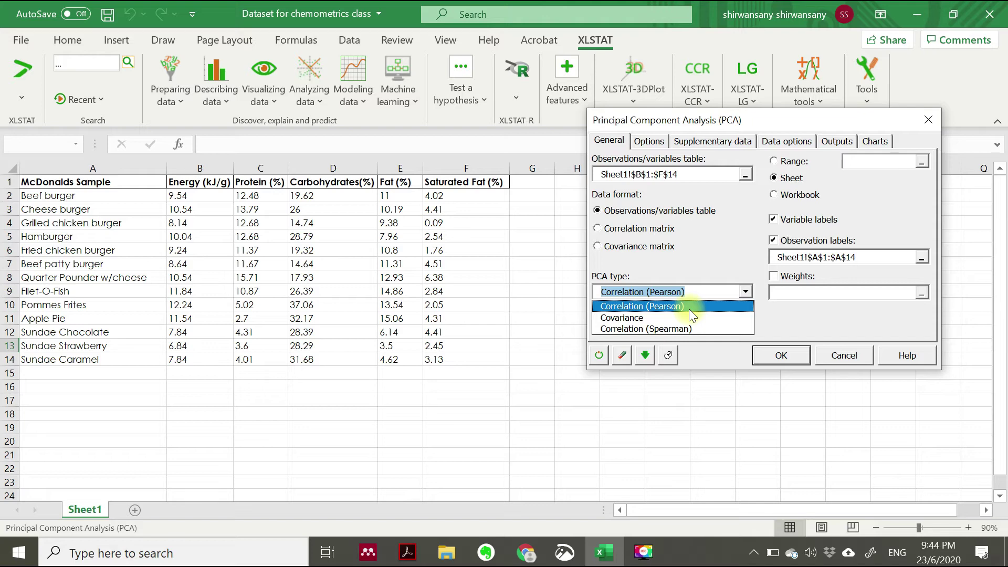
pyautogui.click(654, 141)
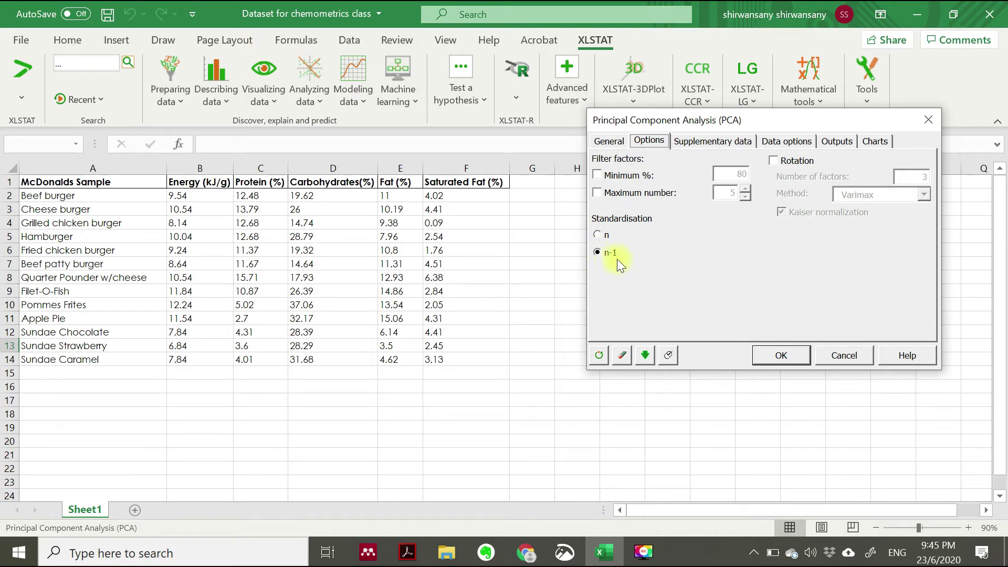
# Keep n-1 standardisation and show the Supplementary data settings, leaving both options unticked.
pyautogui.click(718, 143)
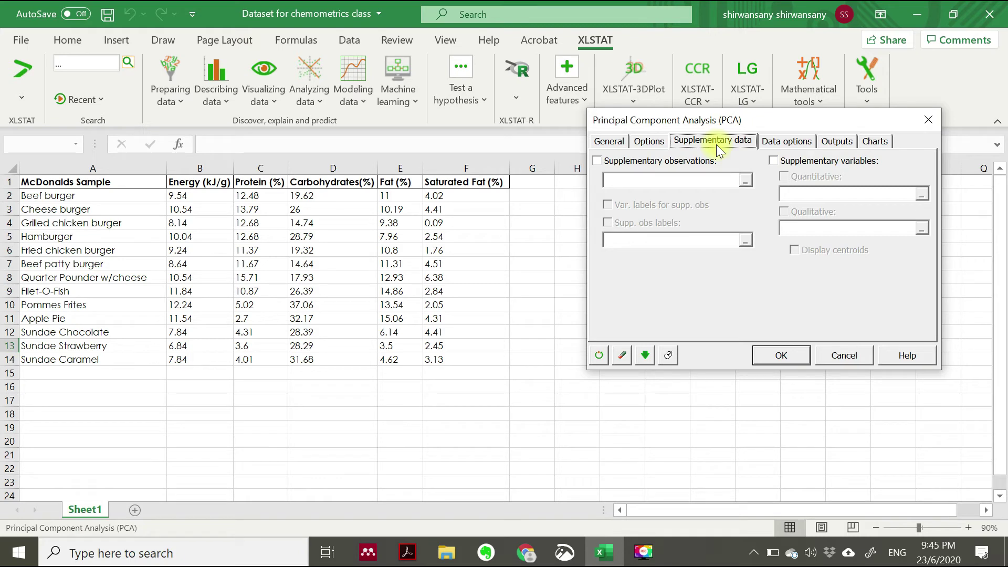
# Leave missing data on 'Do not accept missing data', then bring up the Outputs settings.
pyautogui.click(770, 143)
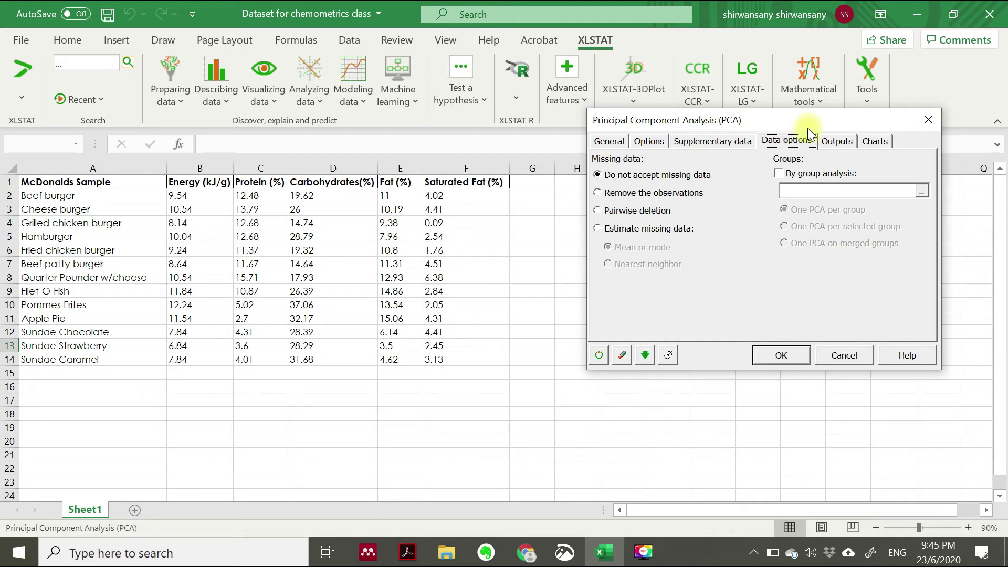
pyautogui.click(838, 142)
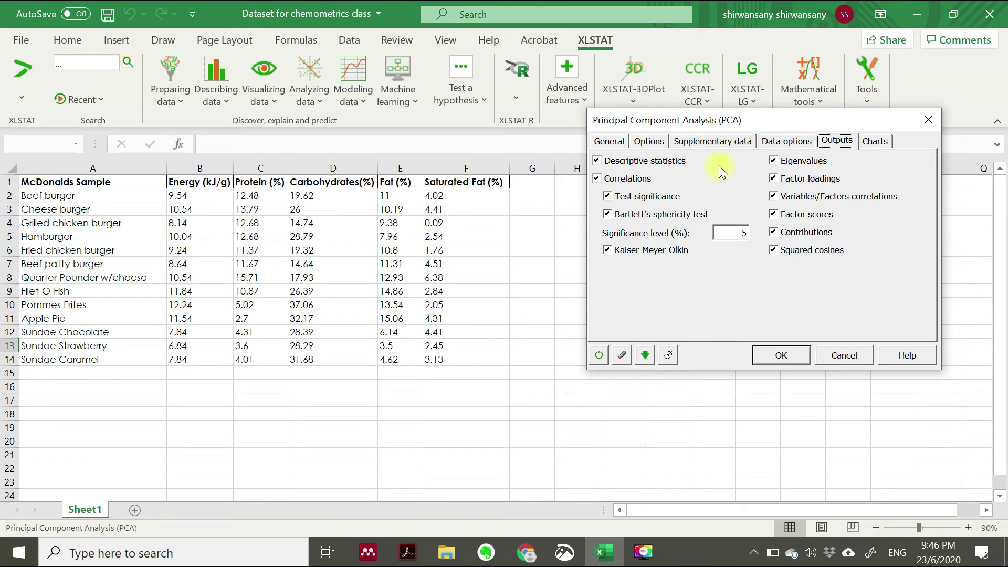
# Check the Variables, Observations and Biplots chart options, then run the PCA on the 13×5 table.
pyautogui.click(882, 146)
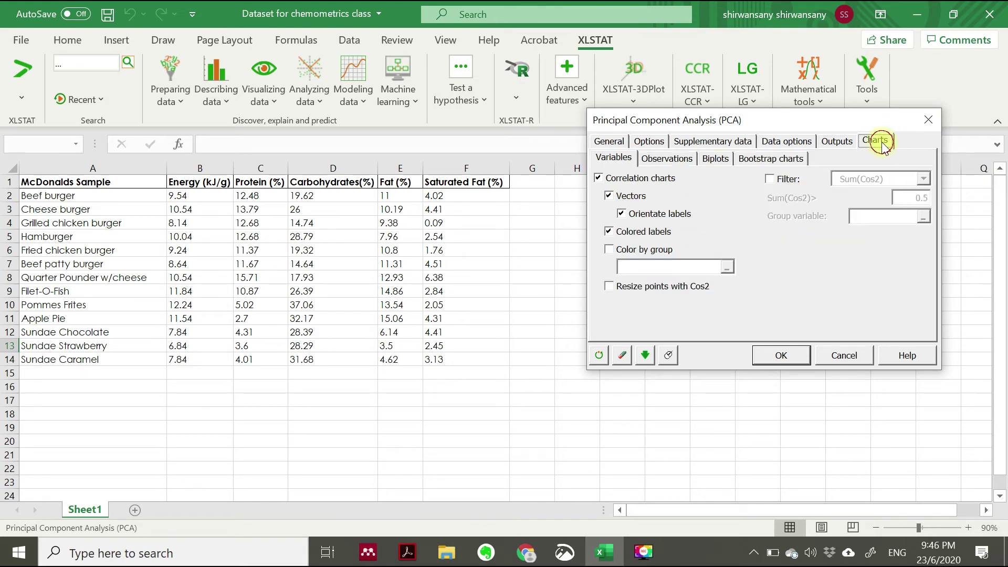
pyautogui.click(669, 161)
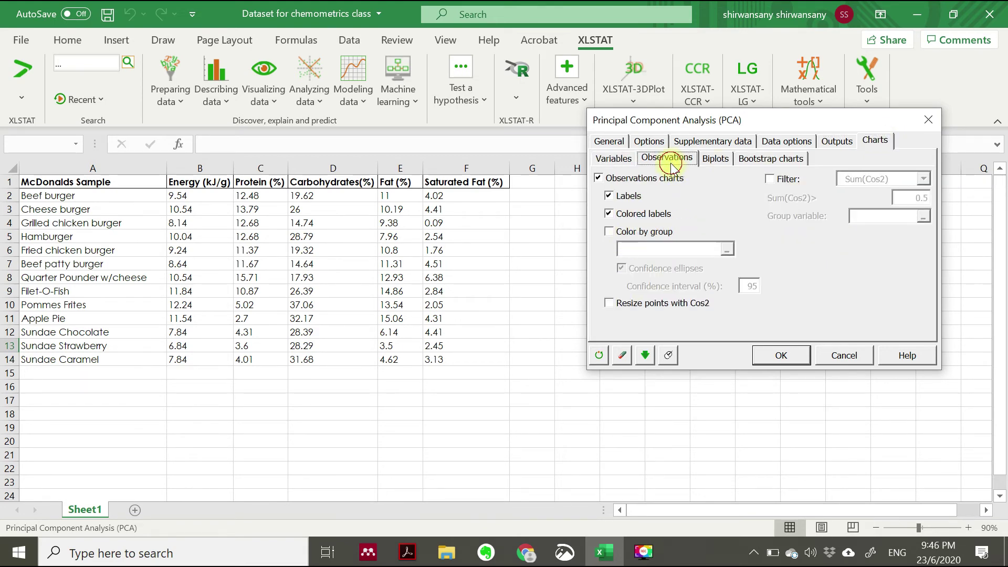
pyautogui.click(716, 158)
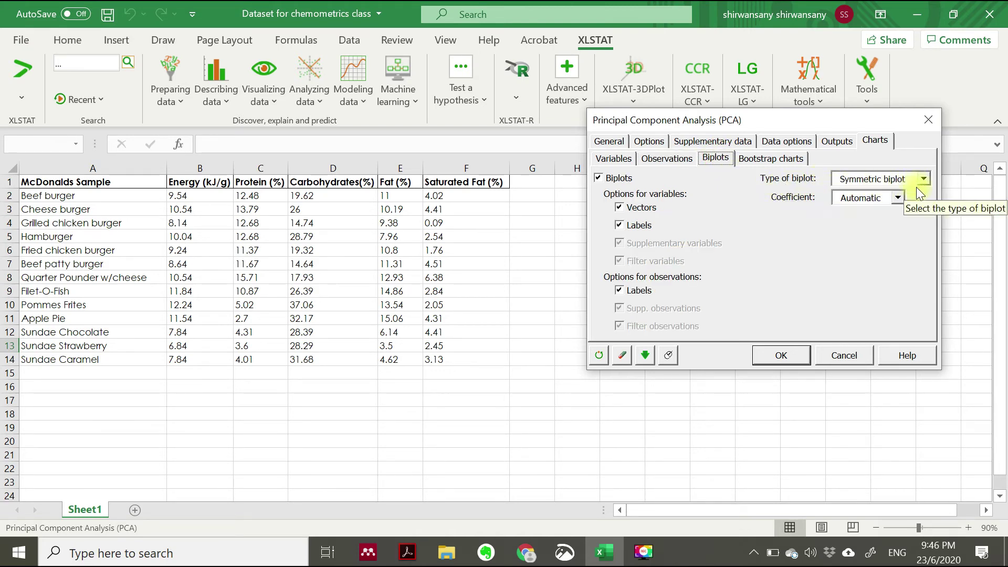
pyautogui.click(798, 353)
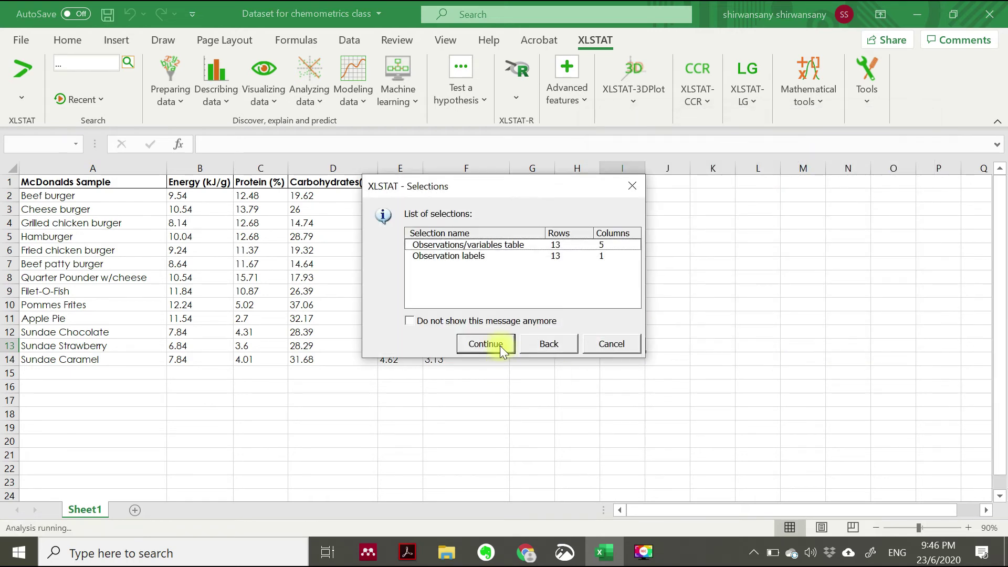
pyautogui.click(500, 346)
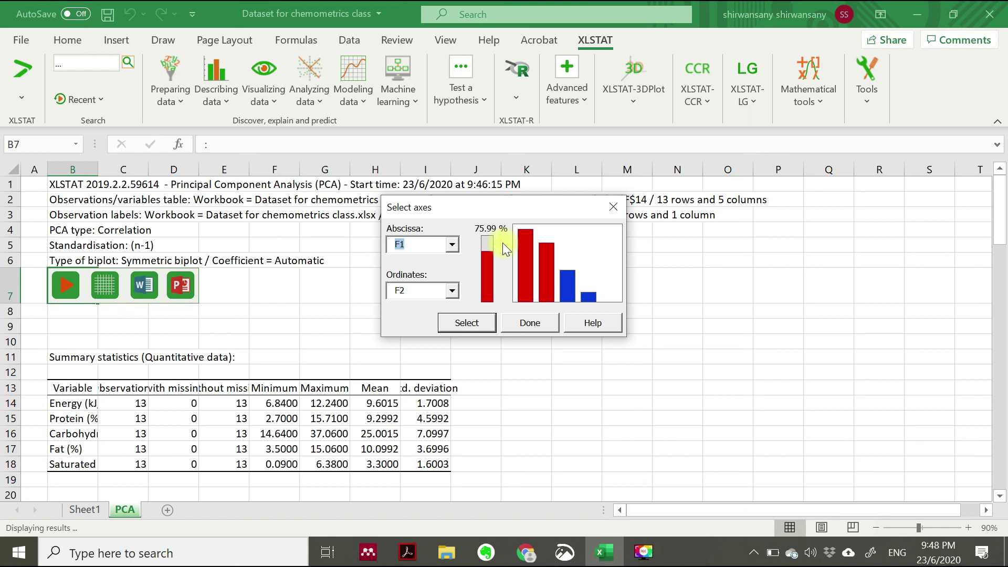
# Keep F1 and F2 as the plot axes and finish the PCA output.
pyautogui.click(467, 323)
pyautogui.click(530, 324)
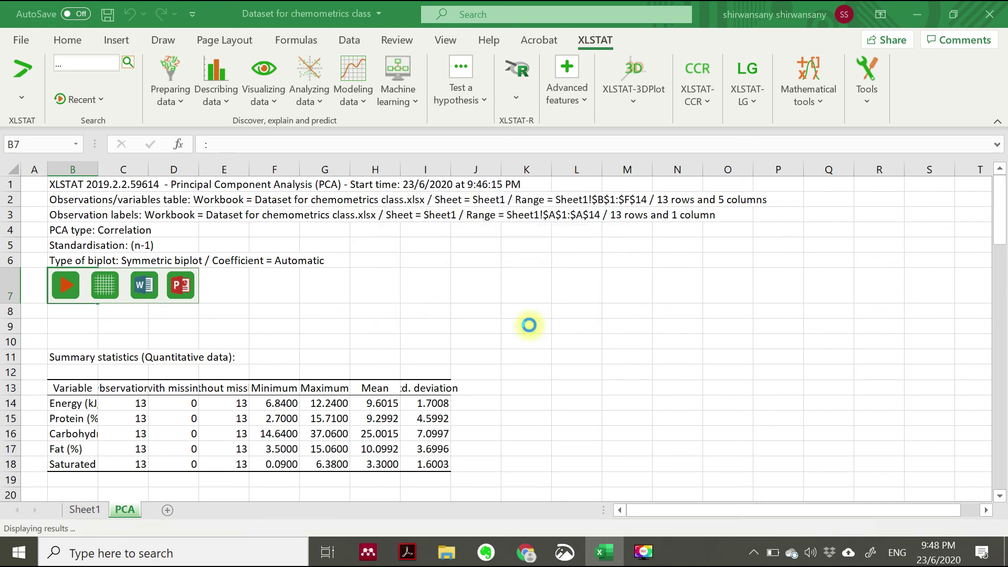